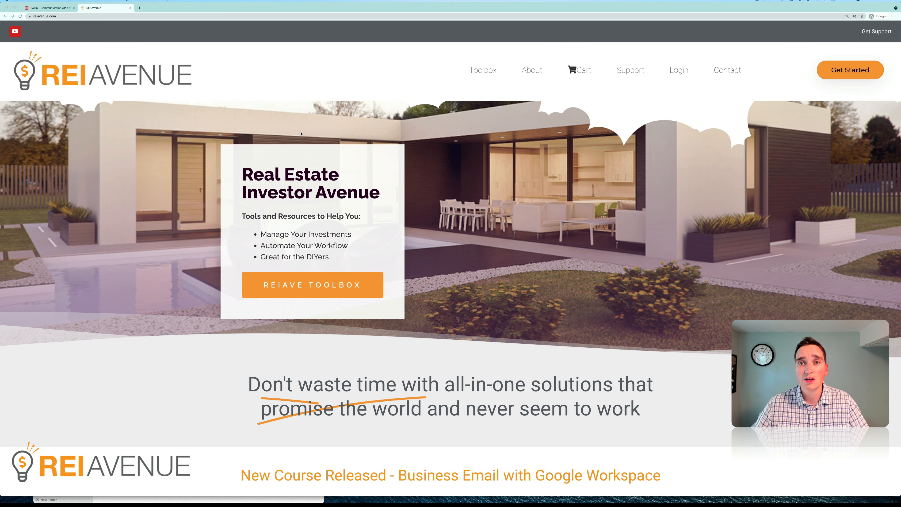
# Close the incognito window showing the Twilio homepage and open the Studio overview in the Twilio console.
pyautogui.click(48, 7)
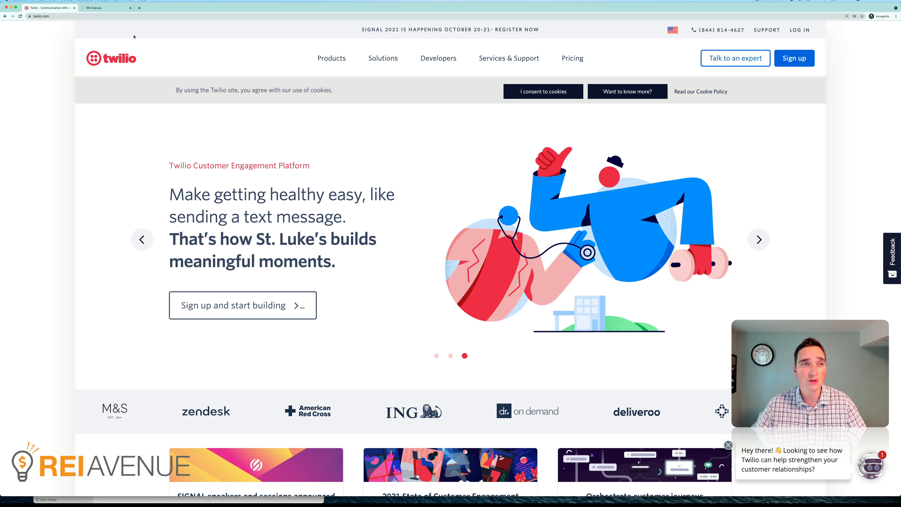
pyautogui.click(6, 7)
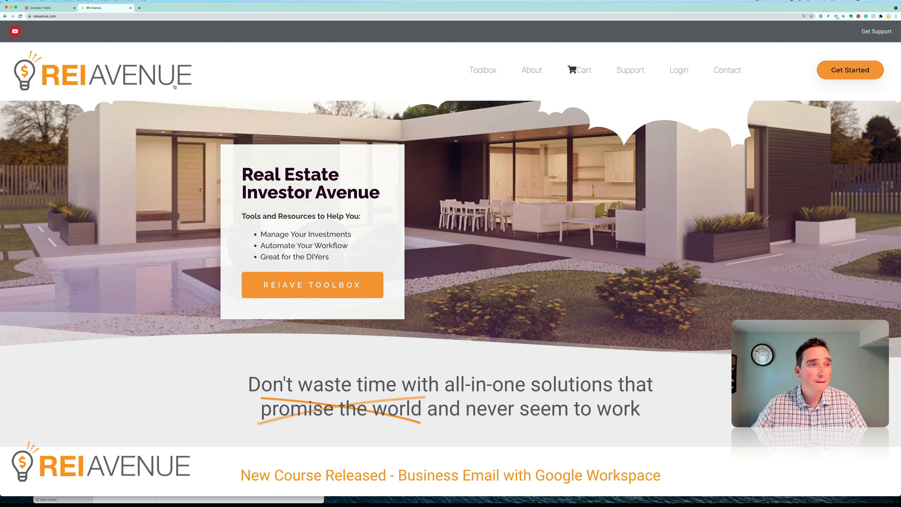
pyautogui.click(50, 11)
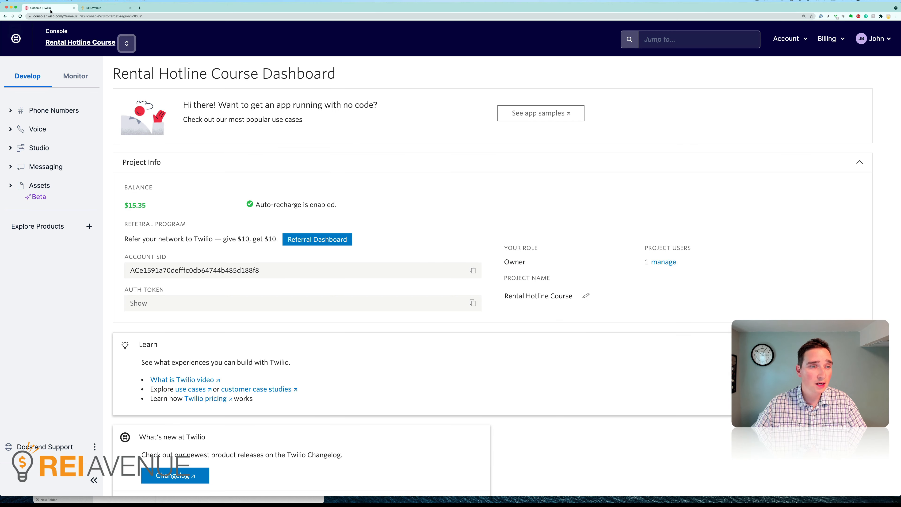
pyautogui.click(40, 150)
pyautogui.click(82, 172)
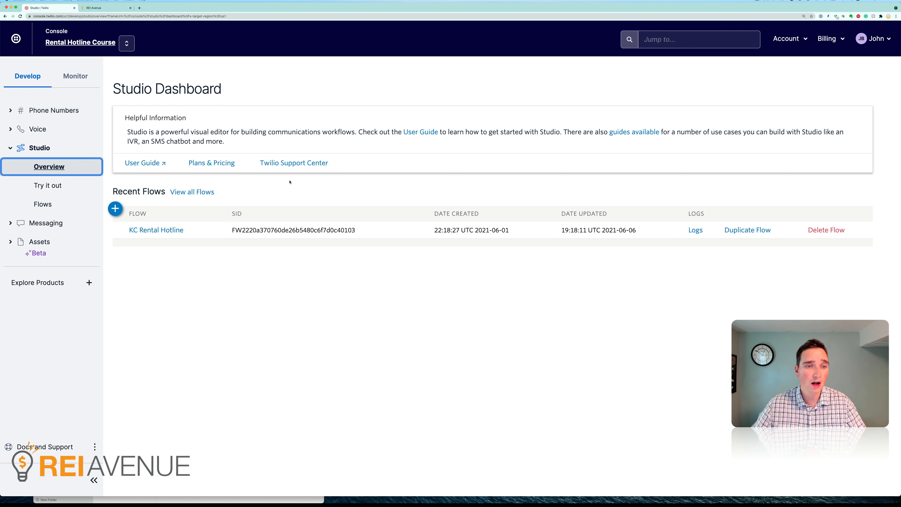
# Start a new Studio flow and name it Forward Call.
pyautogui.click(114, 209)
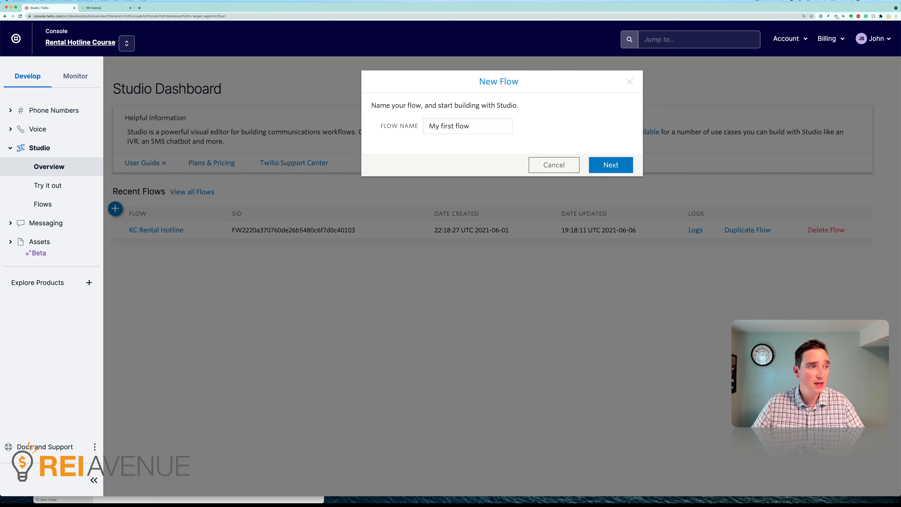
pyautogui.moveTo(0, 30); pyautogui.dragTo(426, 42)
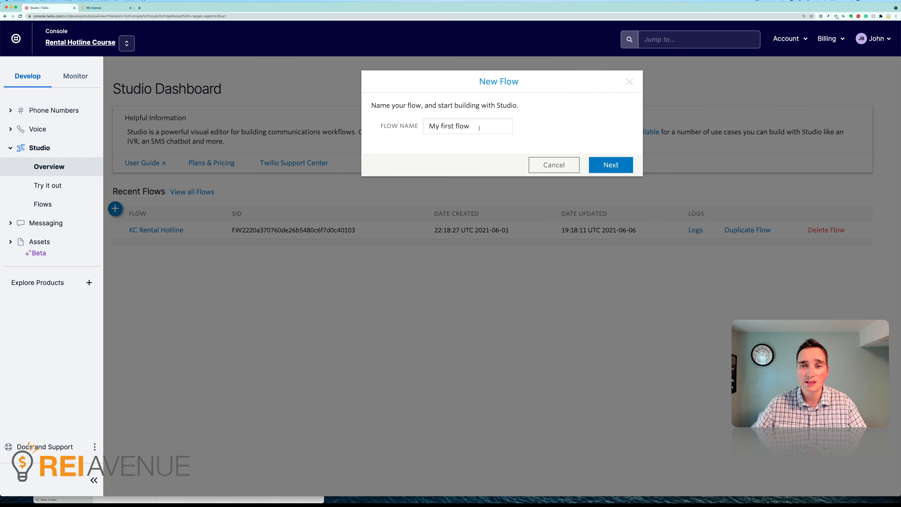
pyautogui.moveTo(475, 126); pyautogui.dragTo(417, 122)
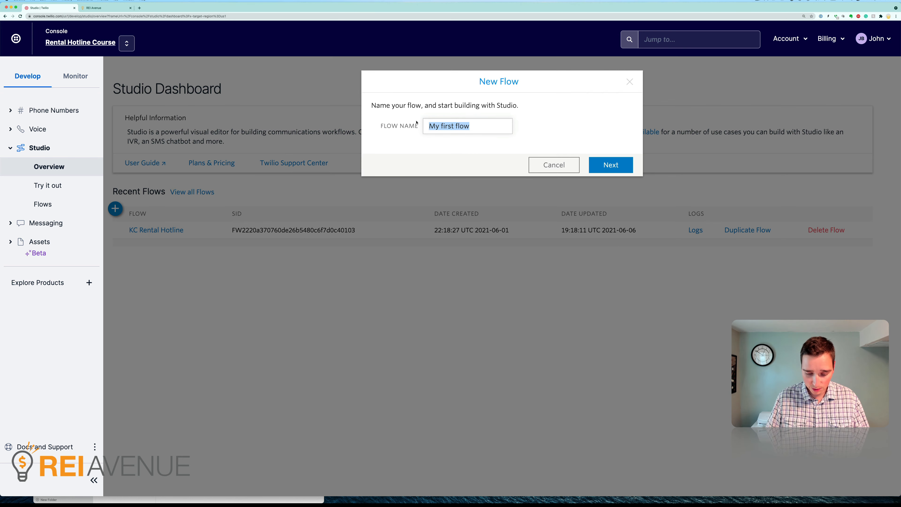
pyautogui.write('Forwrd')
pyautogui.press('BackSpace')
pyautogui.press('BackSpace')
pyautogui.write('ard Call')
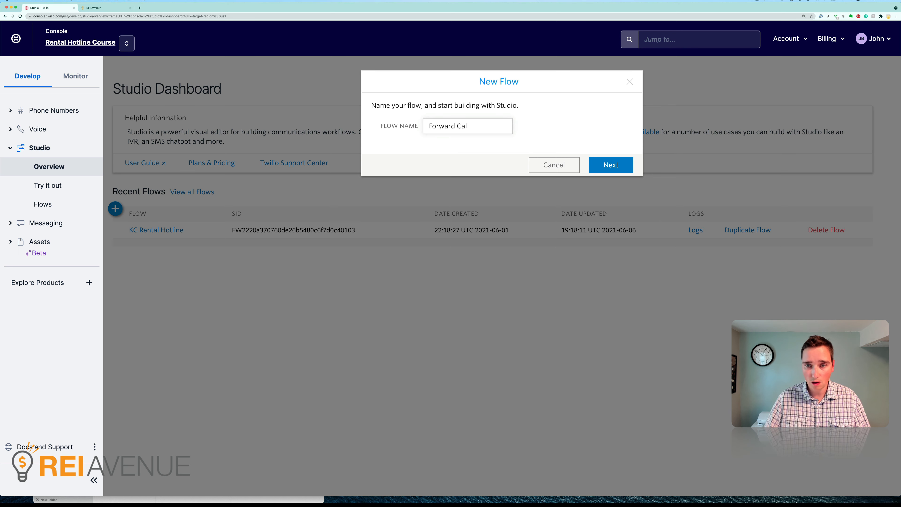
pyautogui.press('Return')
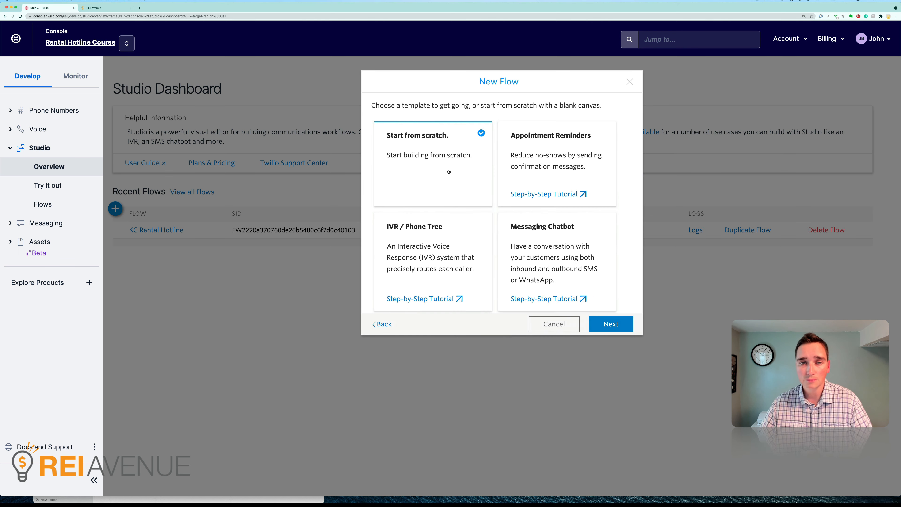
# Create the flow with the Start from scratch template.
pyautogui.scroll(-5, 482, 185)
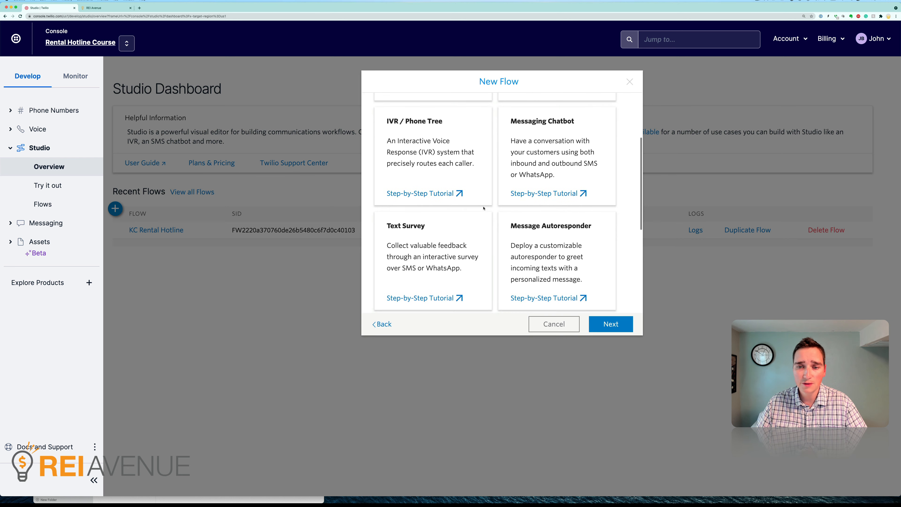
pyautogui.scroll(5, 492, 210)
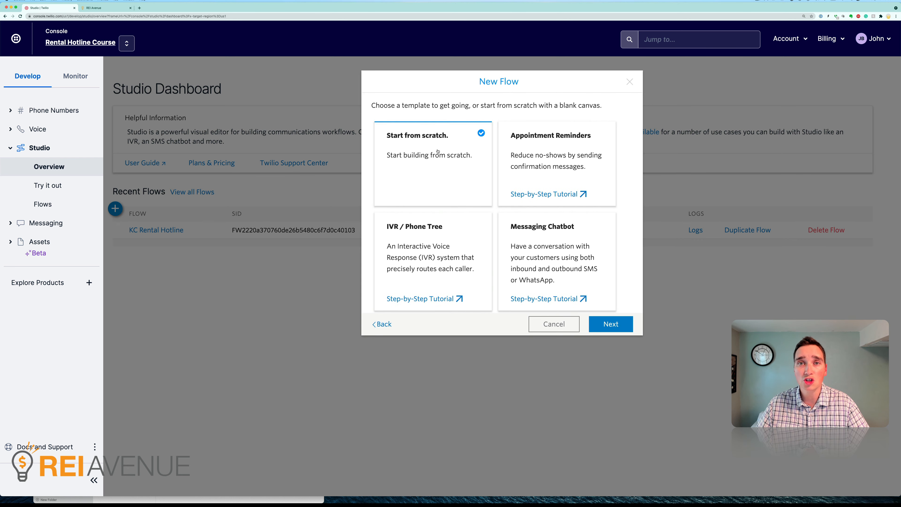
pyautogui.click(606, 320)
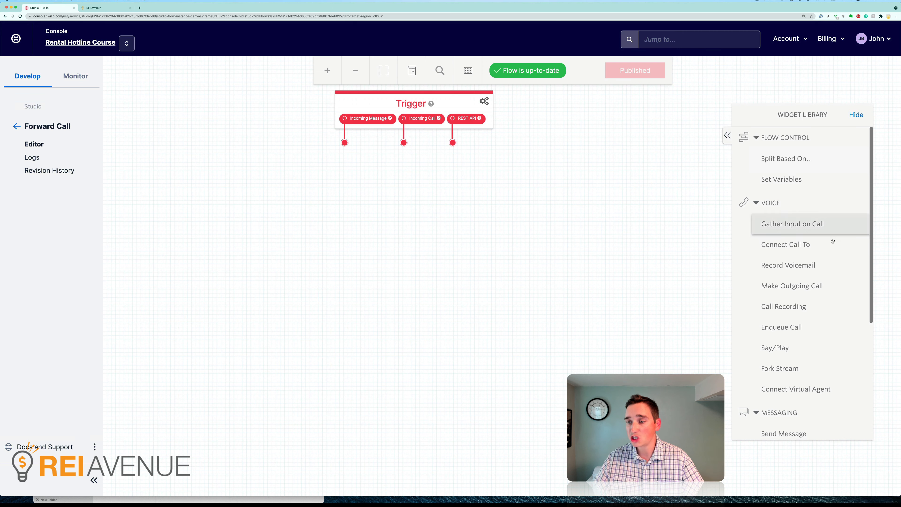
# Add a Connect Call To widget from the Voice group and place it on the canvas below the Trigger.
pyautogui.scroll(-5, 834, 252)
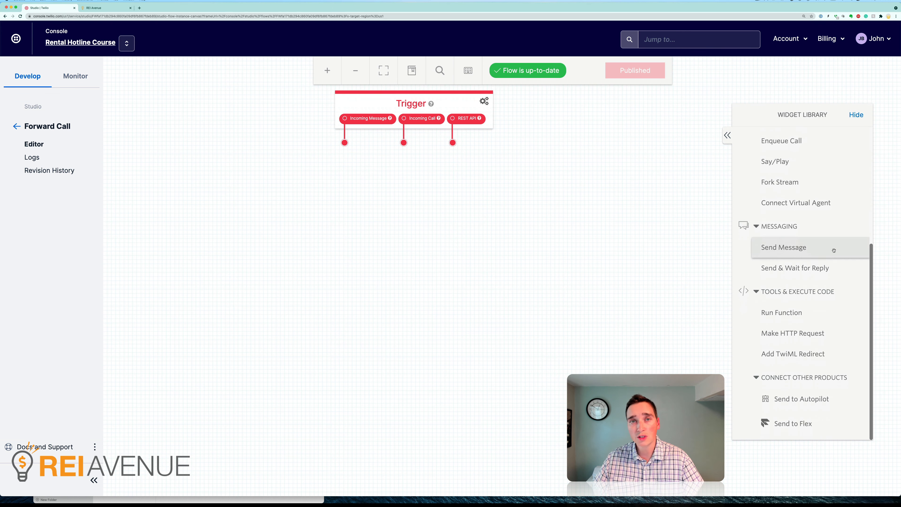
pyautogui.scroll(5, 834, 248)
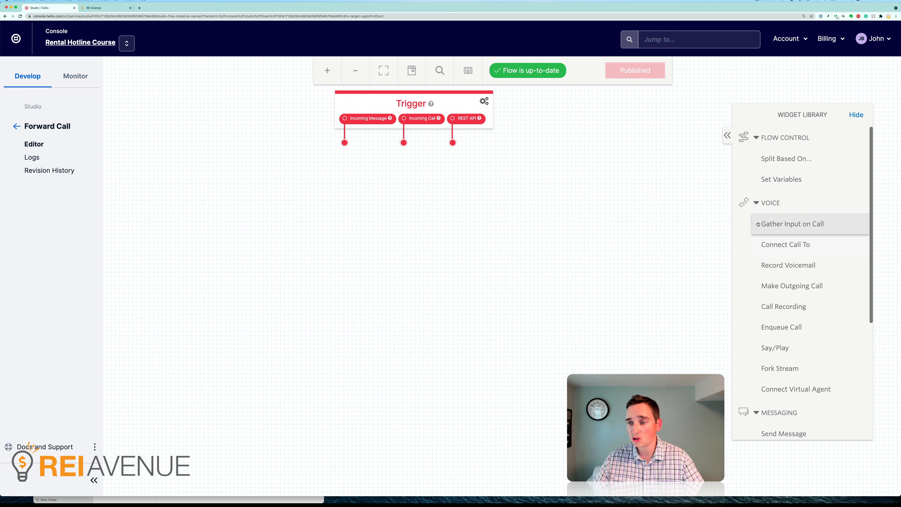
pyautogui.click(756, 203)
pyautogui.click(756, 203)
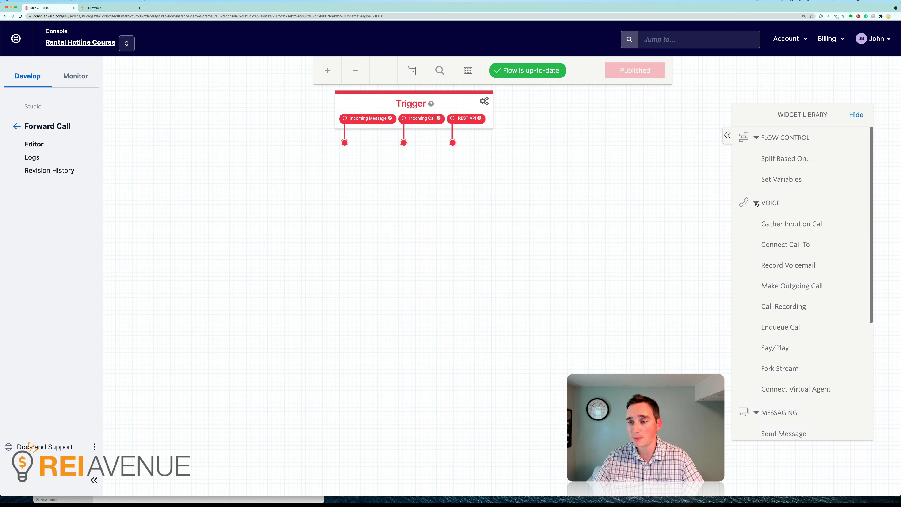
pyautogui.moveTo(773, 244); pyautogui.dragTo(408, 204)
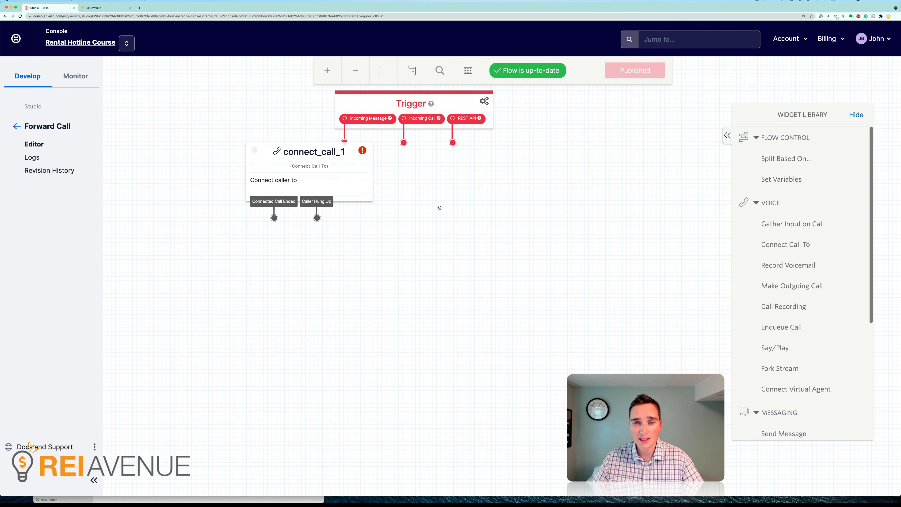
pyautogui.moveTo(313, 150); pyautogui.dragTo(431, 201)
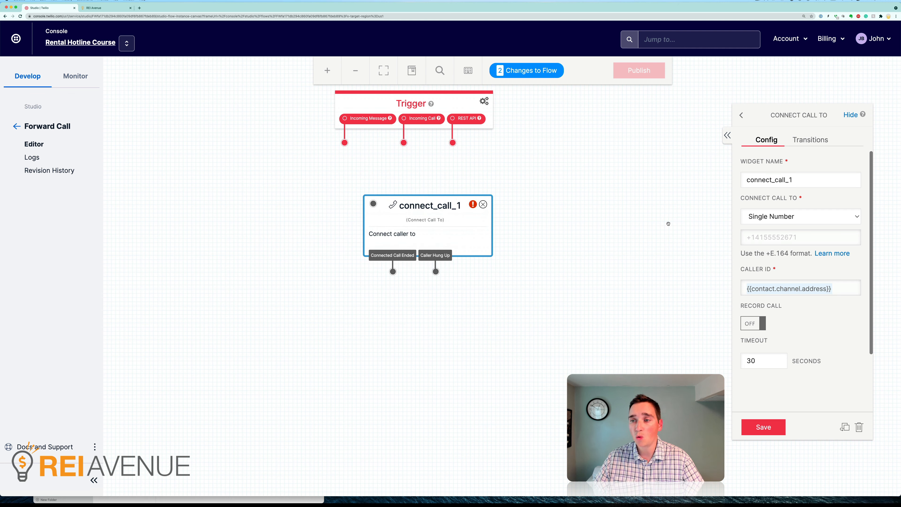
# Name the Connect Call To widget forward_to_cell.
pyautogui.moveTo(800, 188); pyautogui.dragTo(725, 176)
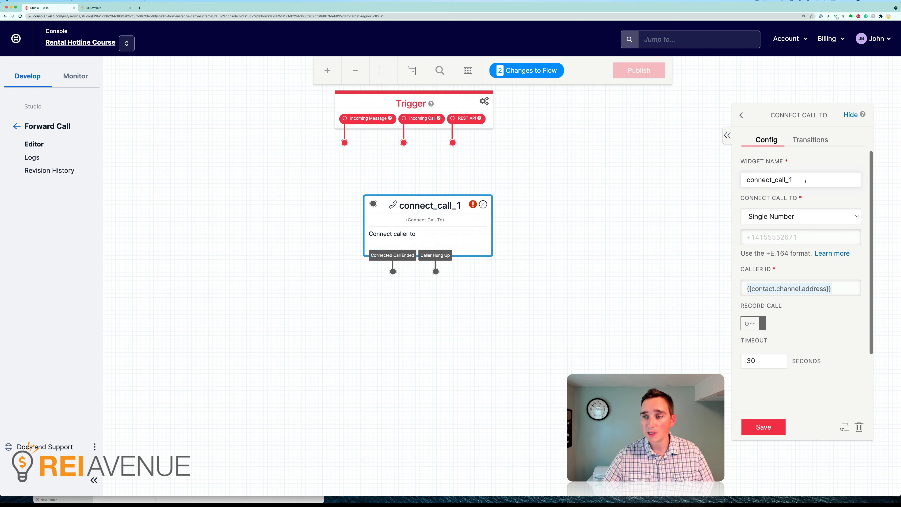
pyautogui.moveTo(805, 181); pyautogui.dragTo(741, 179)
pyautogui.write('for')
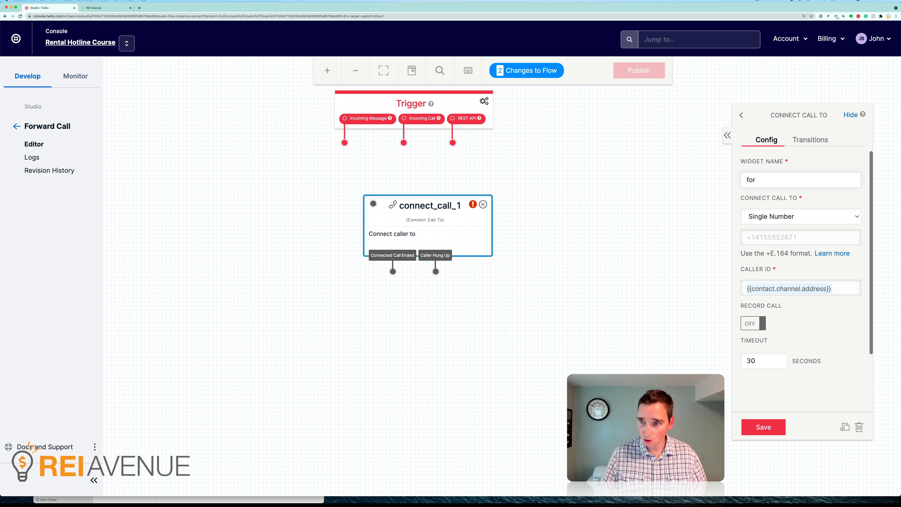
pyautogui.write('ward')
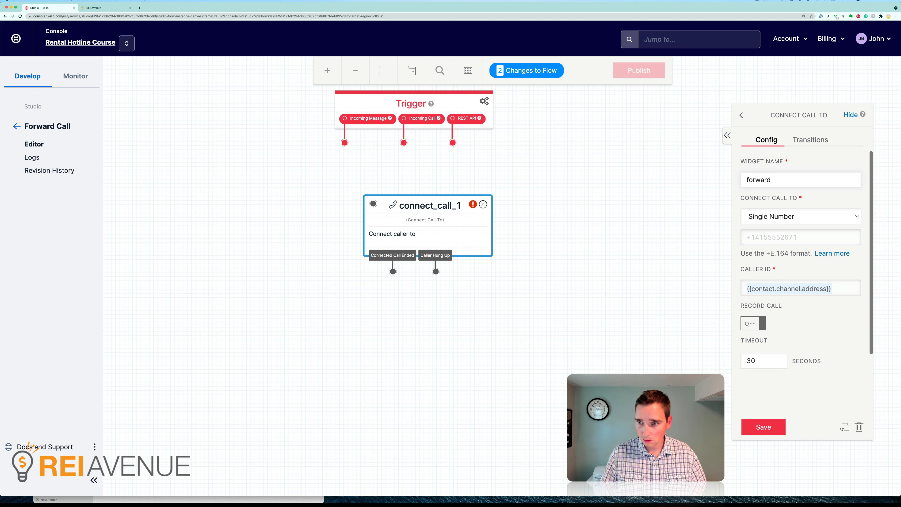
pyautogui.write('_to_cell')
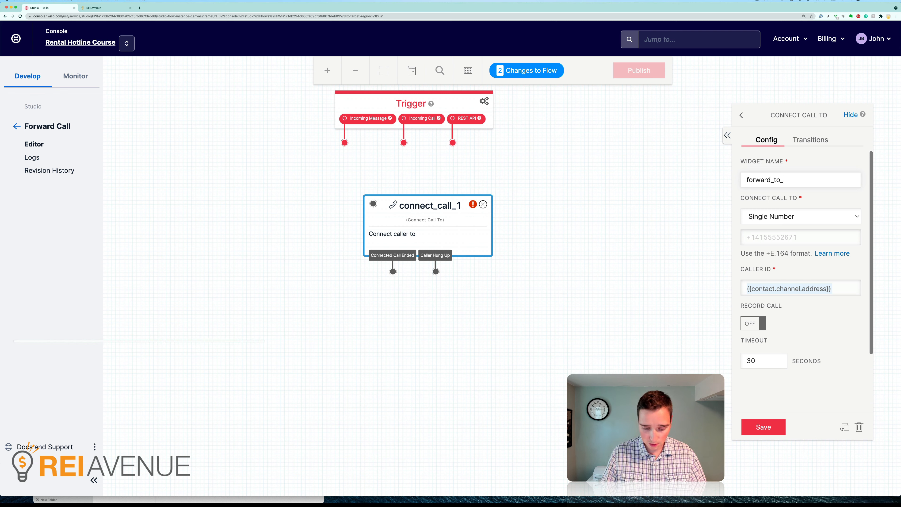
# Set the widget to connect calls to a Single Number, enter the cell phone number in +E.164 format, and save it.
pyautogui.click(798, 216)
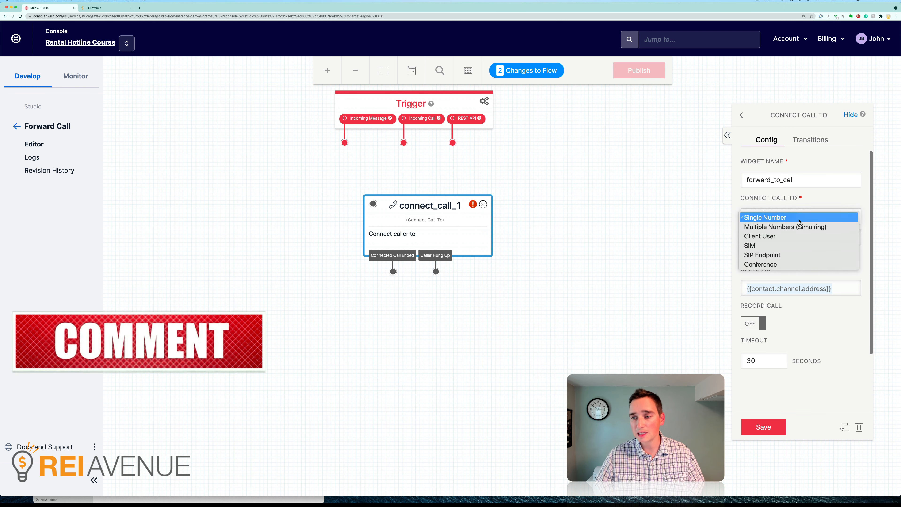
pyautogui.click(762, 217)
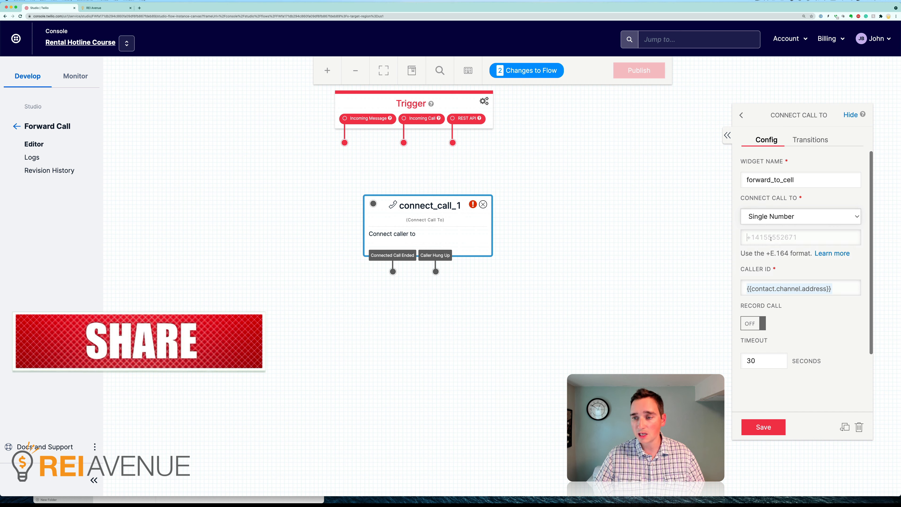
pyautogui.write('+')
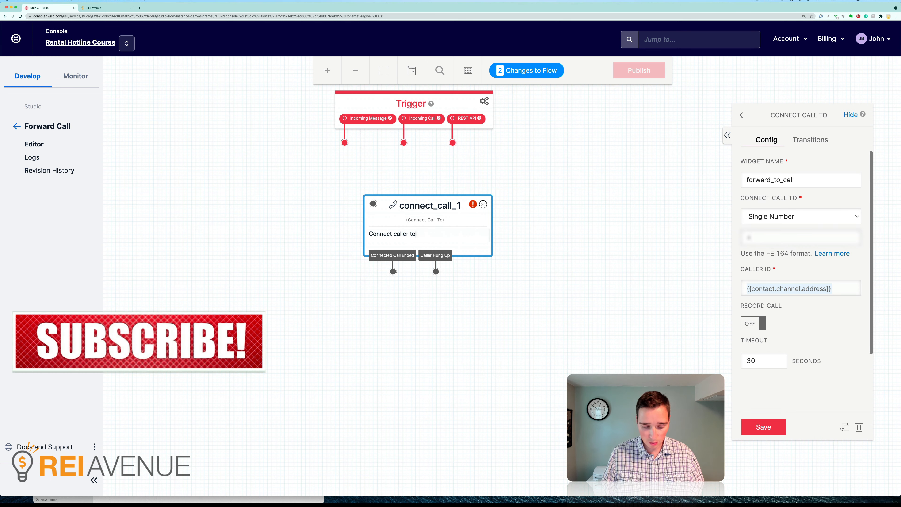
pyautogui.write('1718')
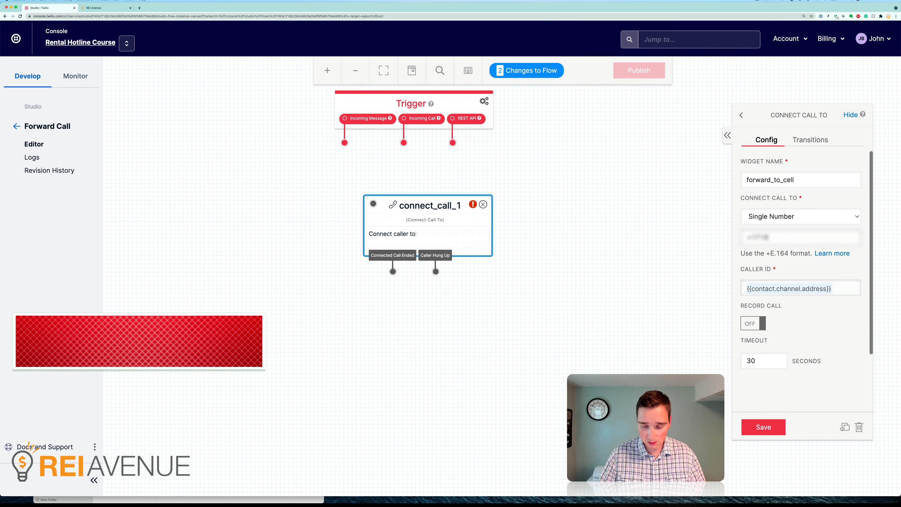
pyautogui.write('???????')
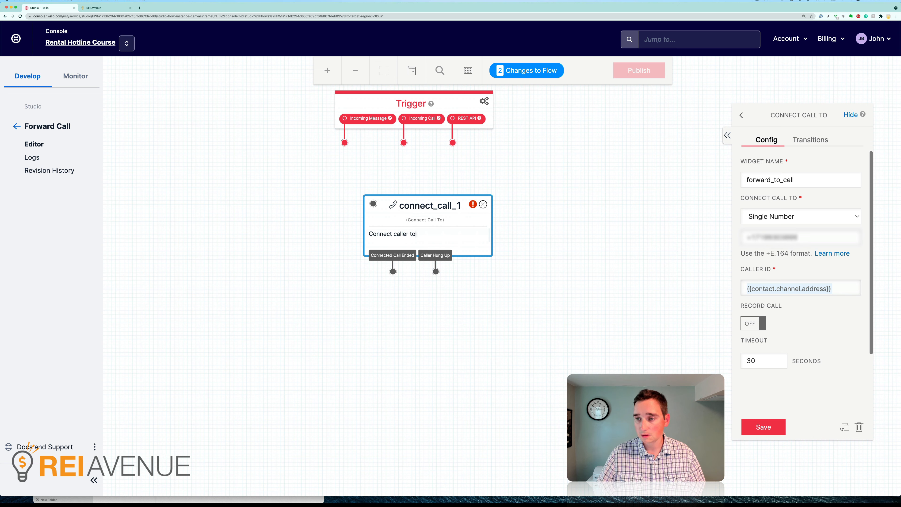
pyautogui.press('BackSpace')
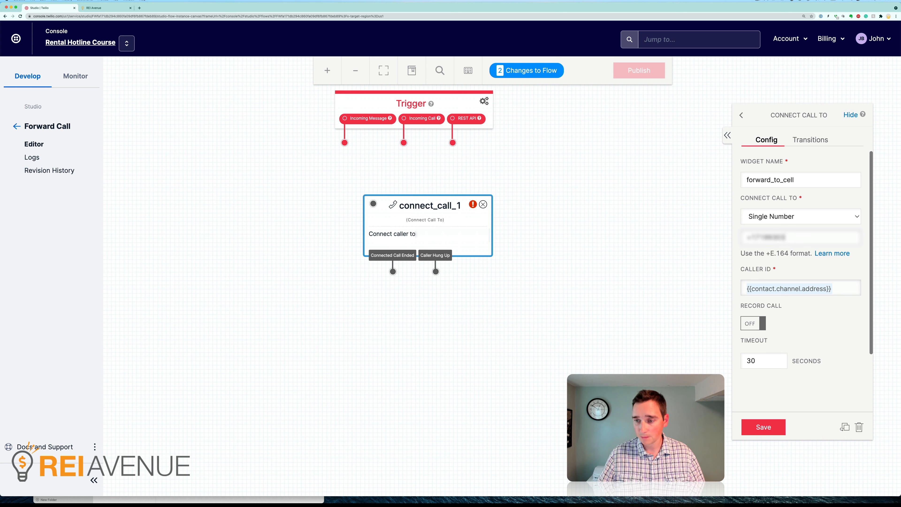
pyautogui.write('???')
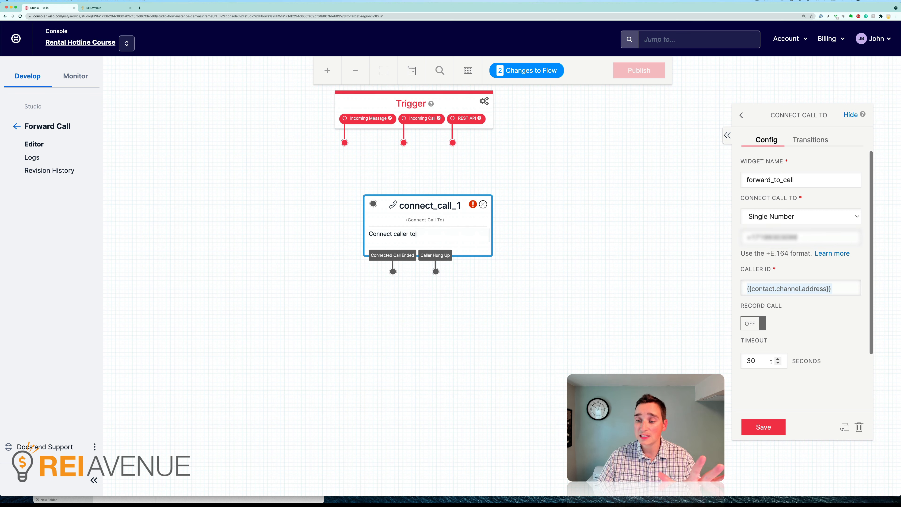
pyautogui.click(774, 435)
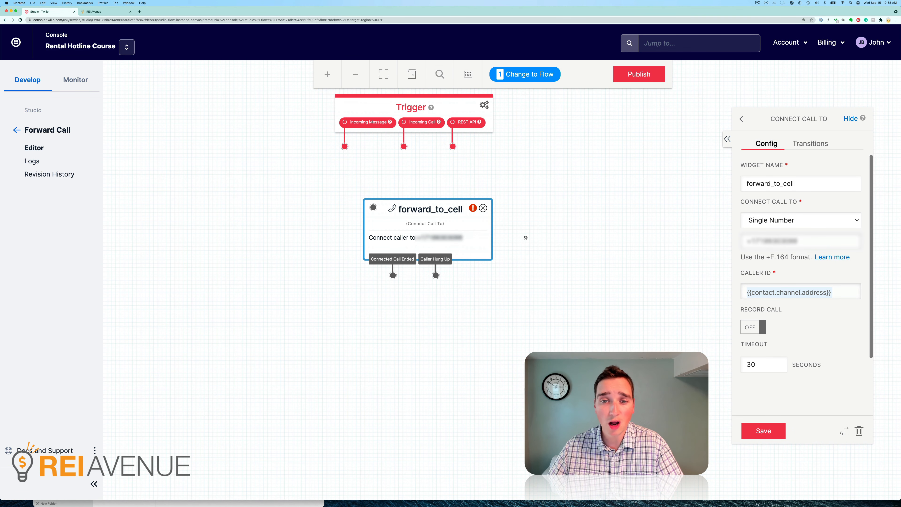
# Connect the Trigger's Incoming Call output to the input of the forward_to_cell widget.
pyautogui.moveTo(471, 207)
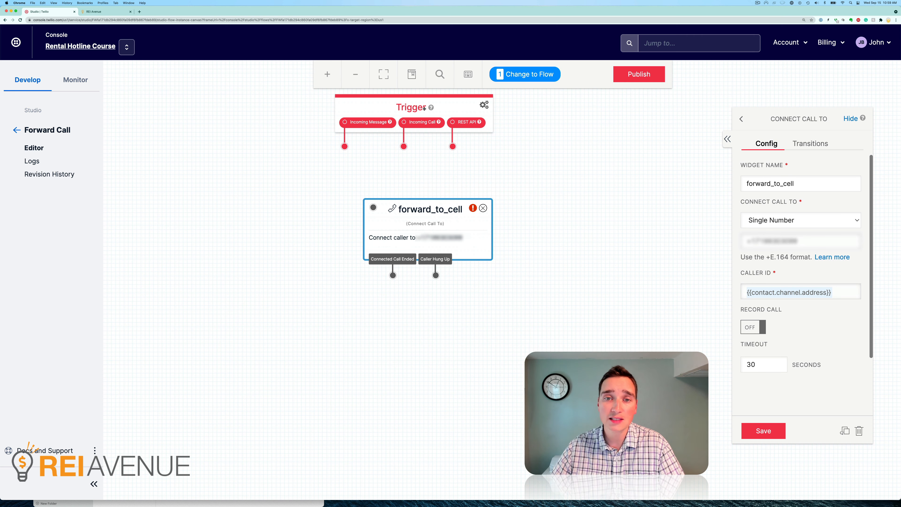
pyautogui.scroll(1, 413, 118)
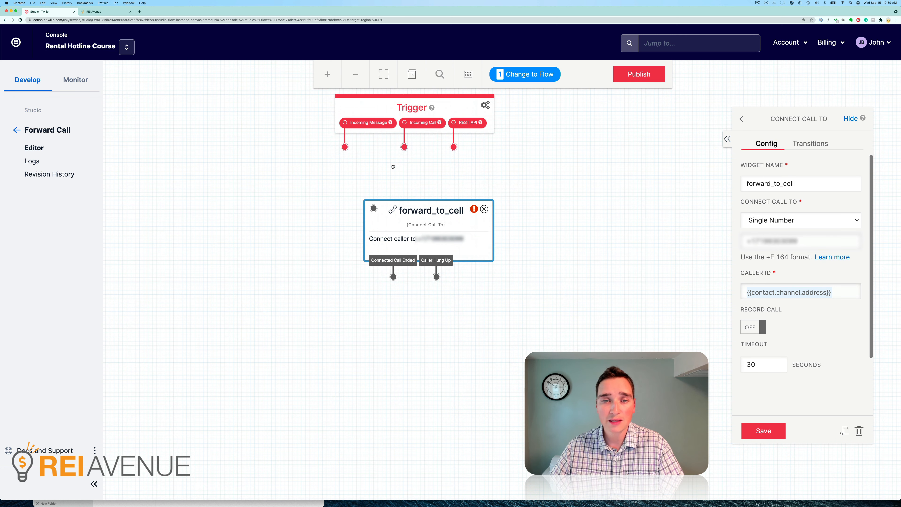
pyautogui.moveTo(404, 147); pyautogui.dragTo(374, 208)
pyautogui.scroll(-1, 385, 207)
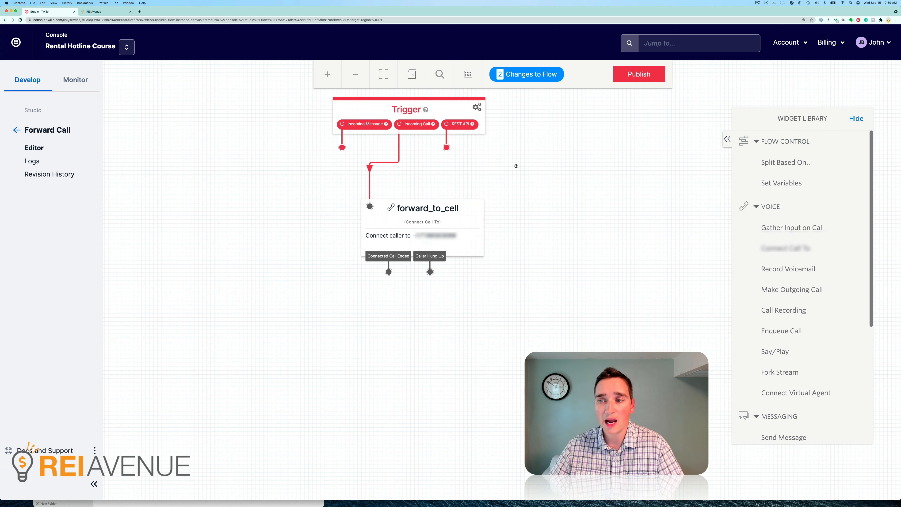
# Reposition the forward_to_cell widget slightly down and to the right beneath the Trigger.
pyautogui.moveTo(639, 74)
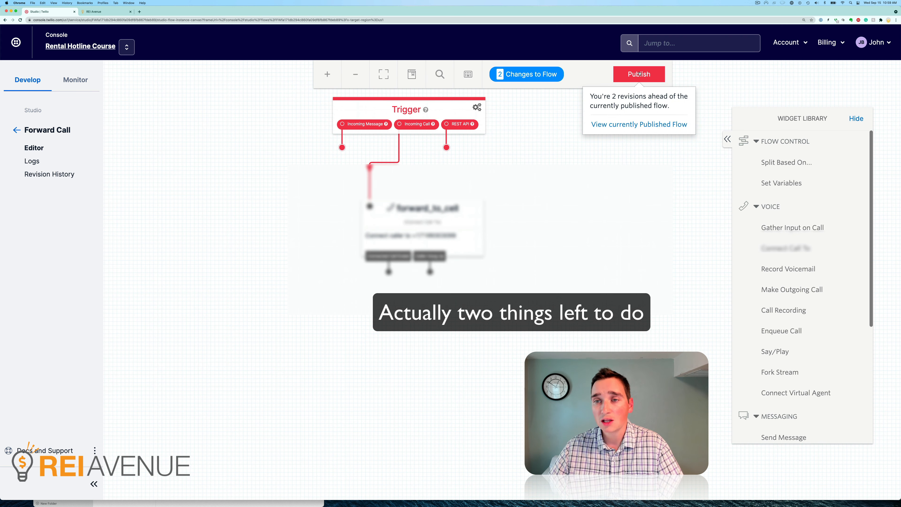
pyautogui.moveTo(548, 73)
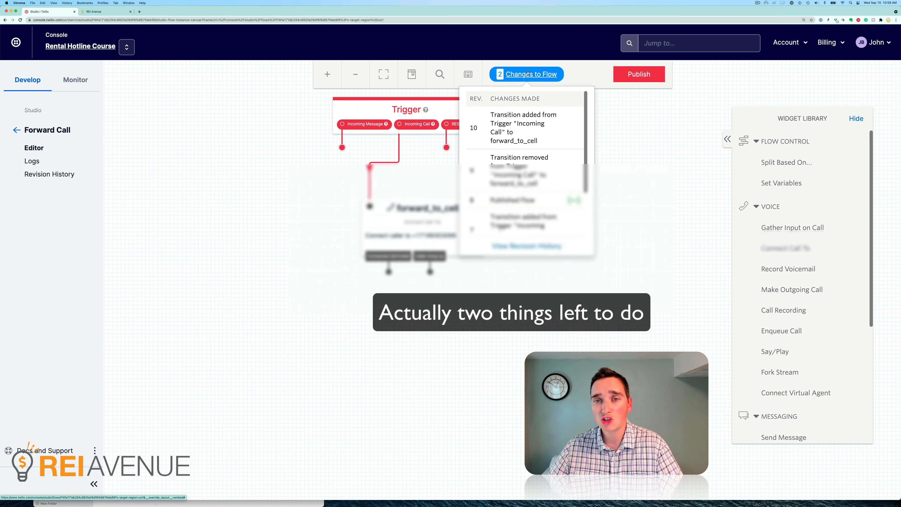
pyautogui.moveTo(420, 206)
pyautogui.mouseDown()
pyautogui.moveTo(471, 206)
pyautogui.moveTo(428, 212)
pyautogui.mouseUp()
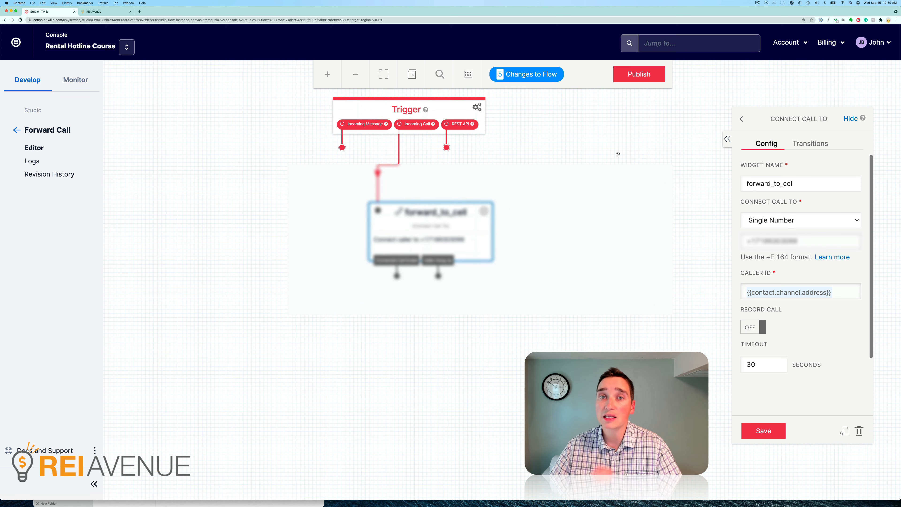
# Publish the Forward Call flow with its revisions and confirm the publication.
pyautogui.click(644, 77)
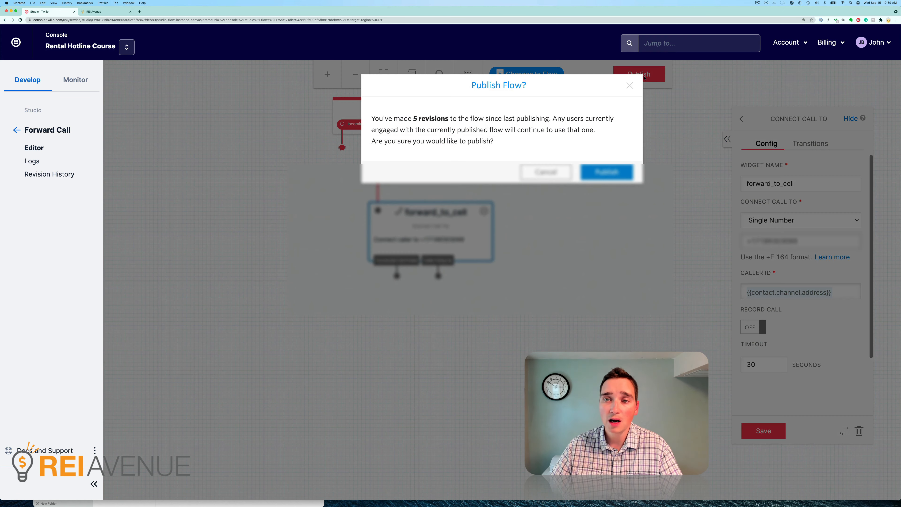
pyautogui.moveTo(386, 118); pyautogui.dragTo(539, 121)
pyautogui.click(539, 121)
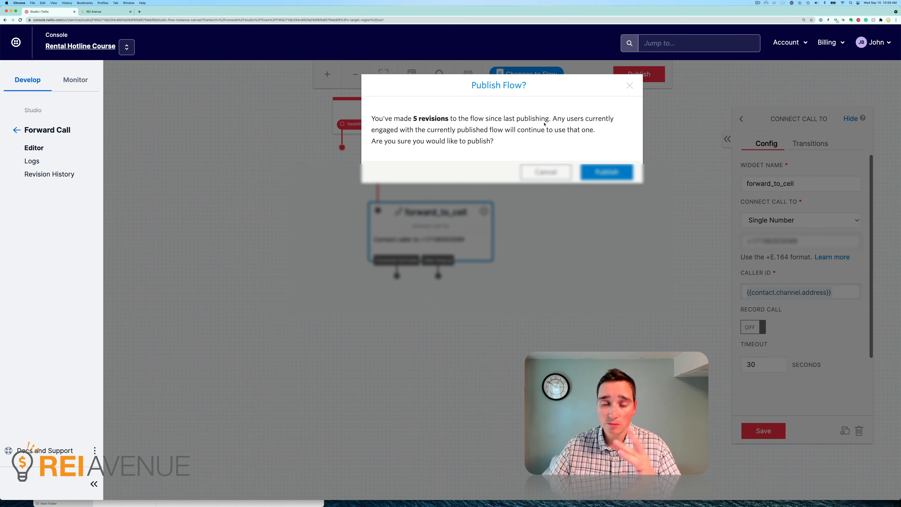
pyautogui.click(604, 176)
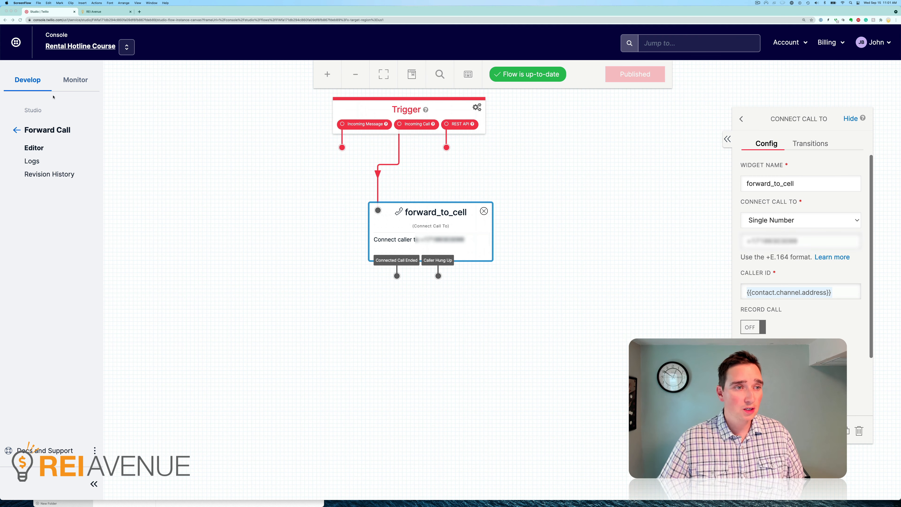
# Leave the flow editor and open the account's list of active phone numbers.
pyautogui.click(17, 130)
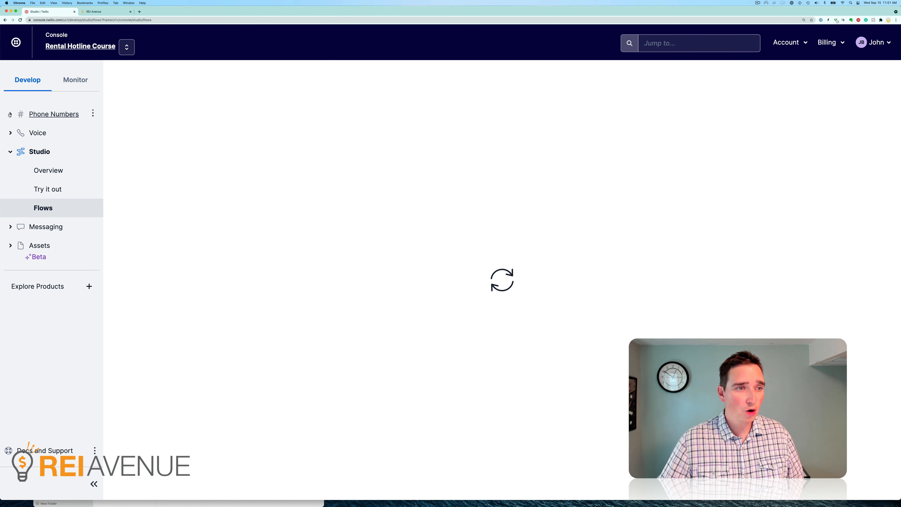
pyautogui.click(50, 114)
pyautogui.click(50, 131)
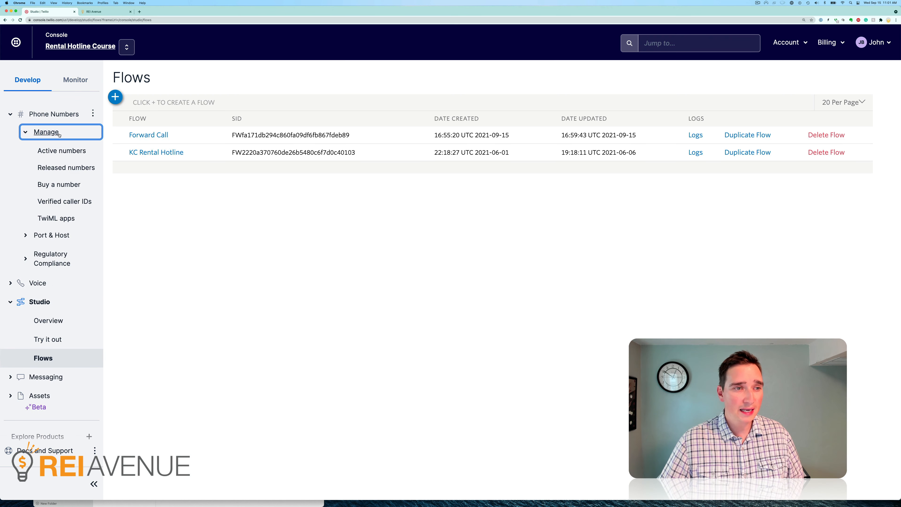
pyautogui.click(62, 150)
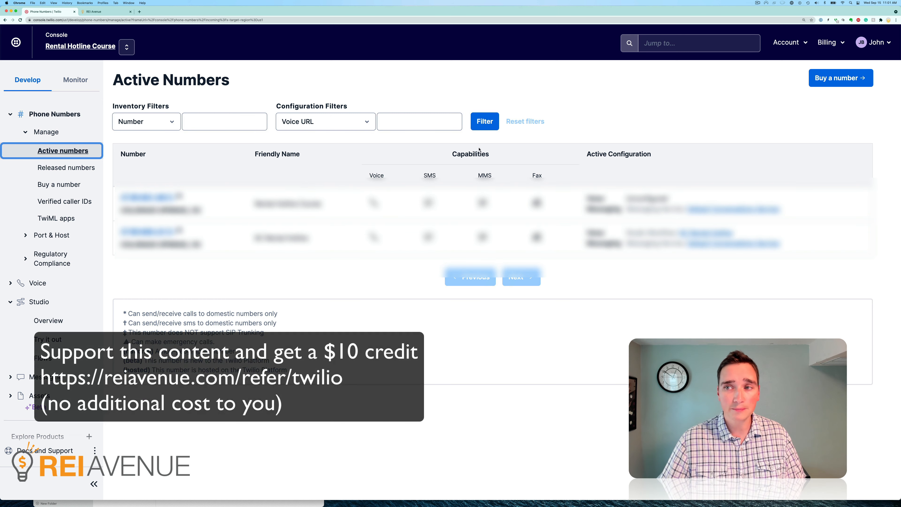
# Search the United States numbers available to buy for those whose first part matches 719.
pyautogui.click(836, 77)
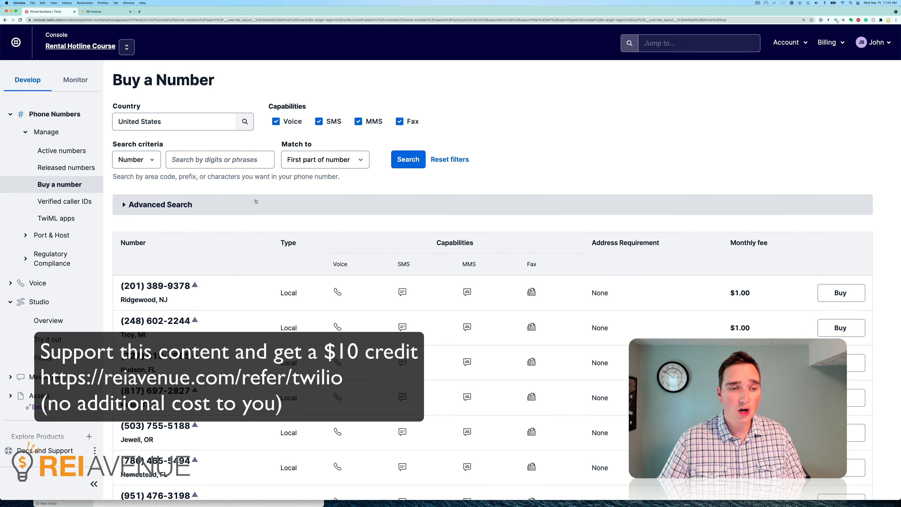
pyautogui.click(221, 159)
pyautogui.write('719')
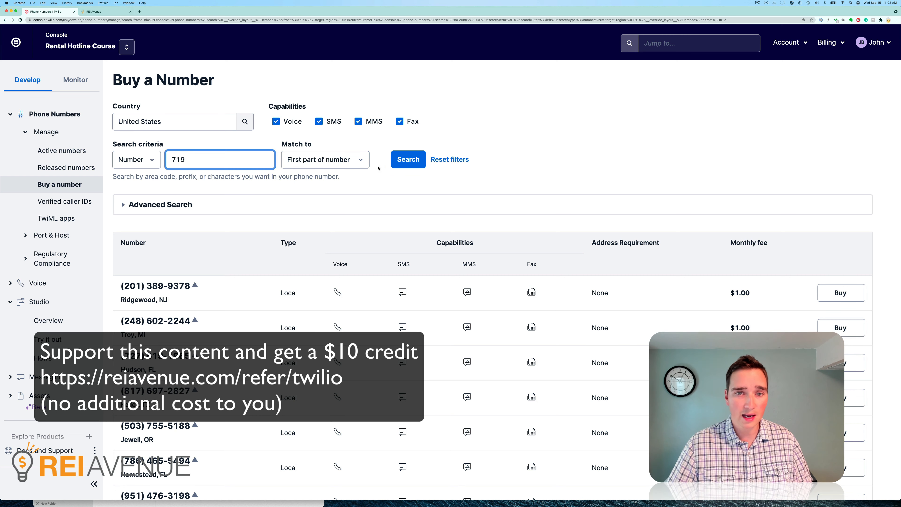
pyautogui.click(408, 159)
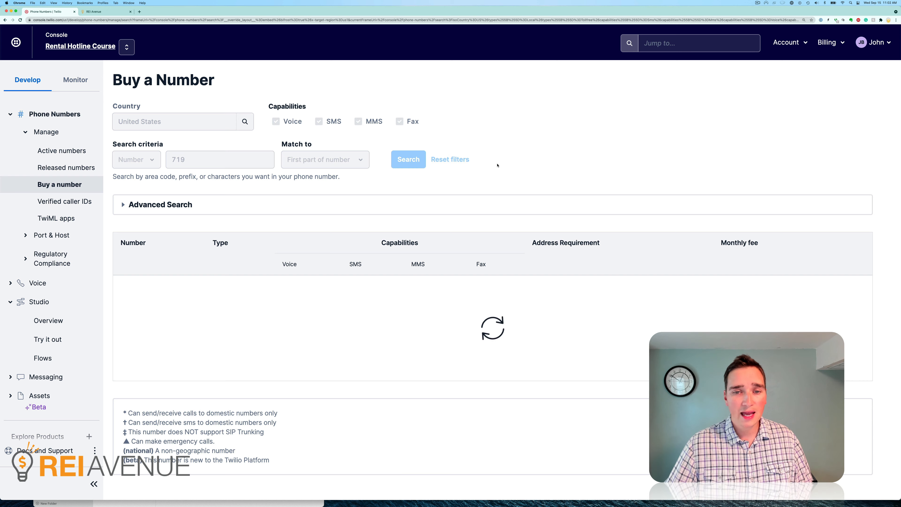
# Examine the localities, capabilities and monthly fees of the available 719 numbers, refreshing the results for another selection.
pyautogui.scroll(-4, 466, 236)
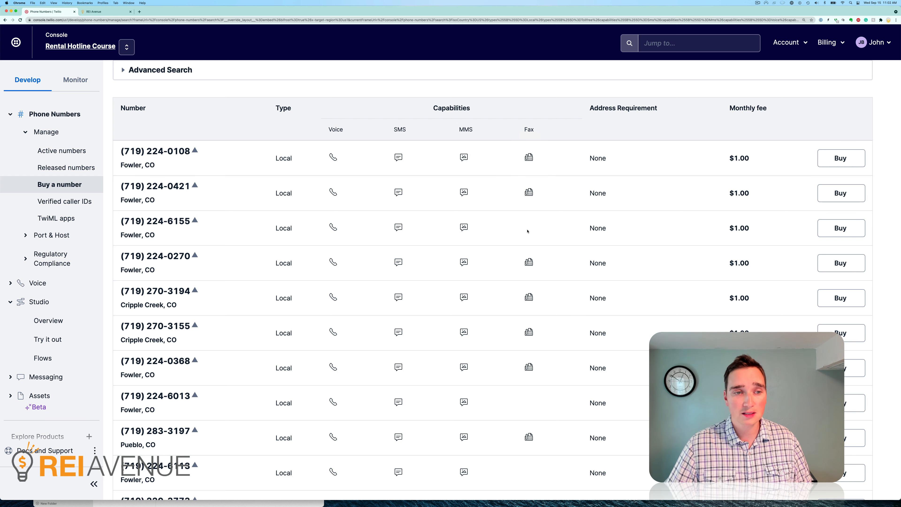
pyautogui.scroll(-1, 297, 195)
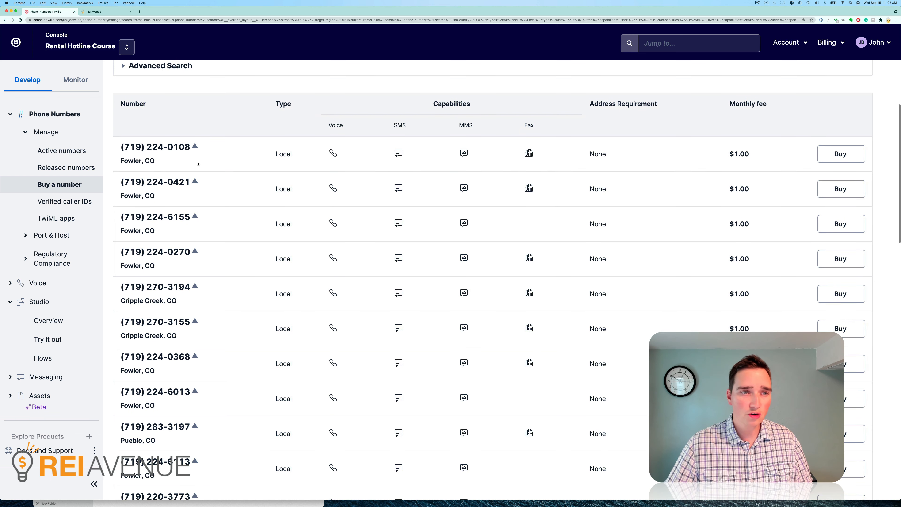
pyautogui.scroll(-13, 177, 174)
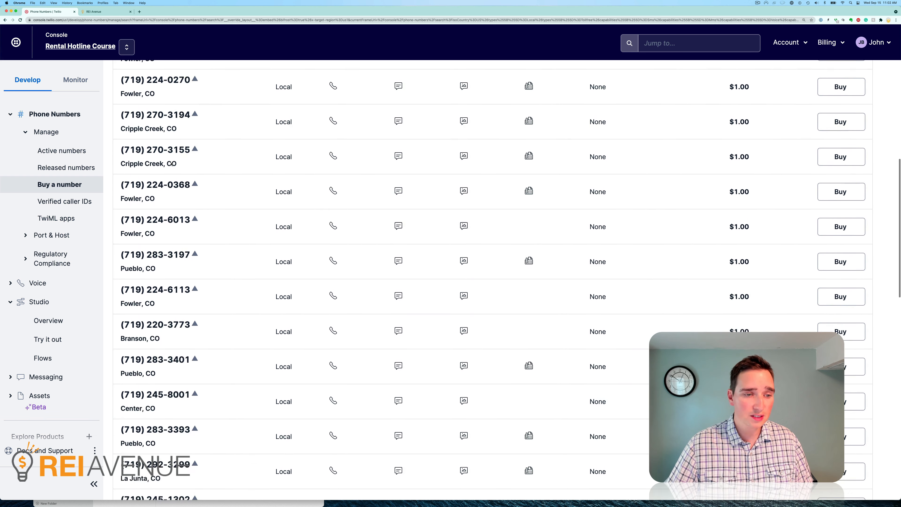
pyautogui.scroll(-10, 186, 194)
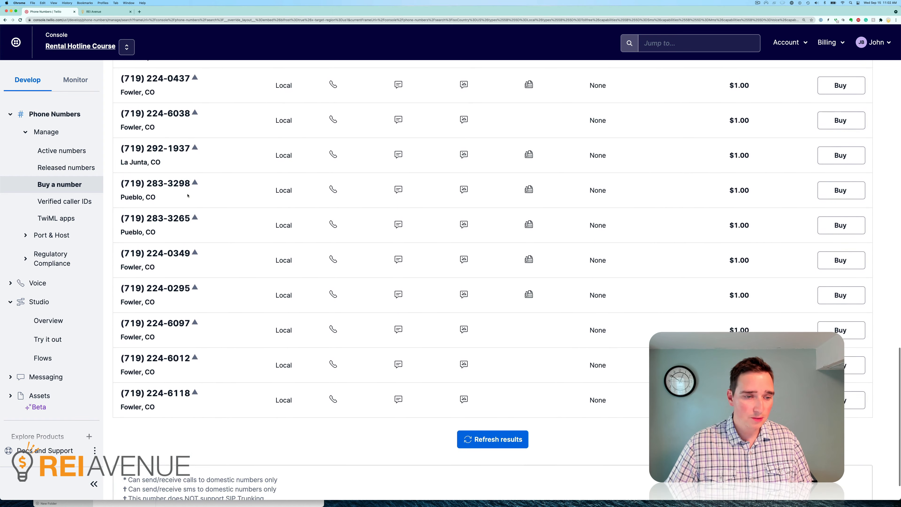
pyautogui.click(484, 396)
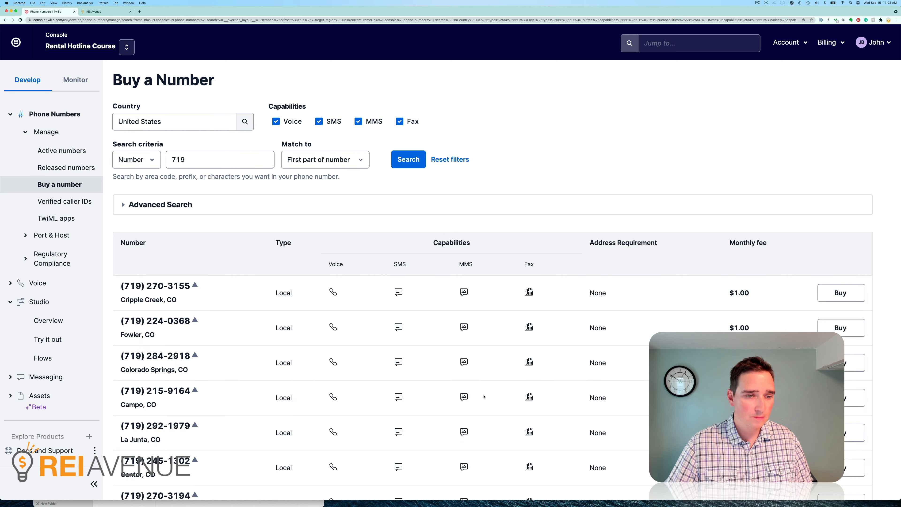
pyautogui.scroll(-14, 484, 397)
pyautogui.scroll(7, 484, 397)
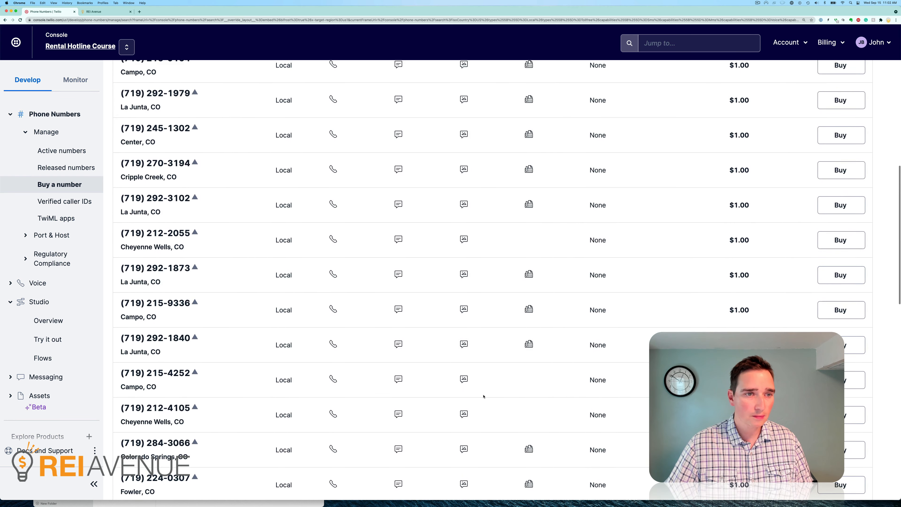
pyautogui.scroll(1, 332, 218)
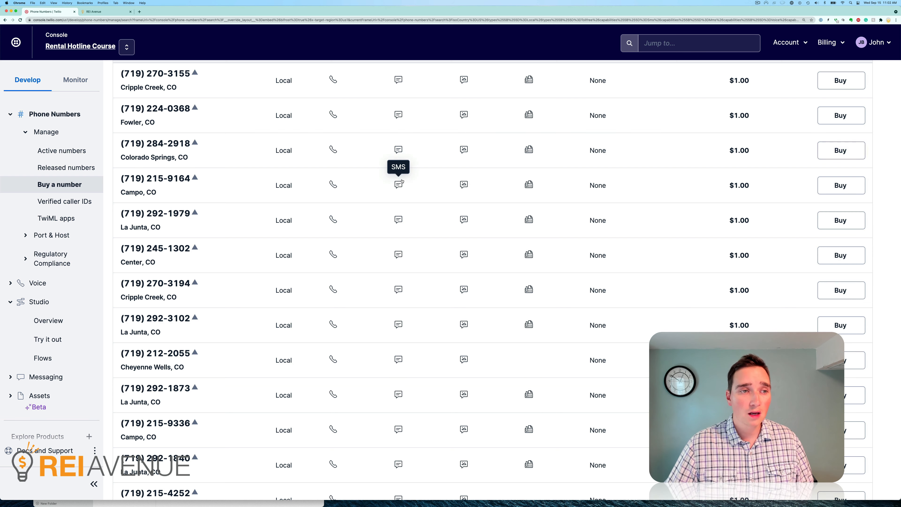
pyautogui.scroll(5, 387, 175)
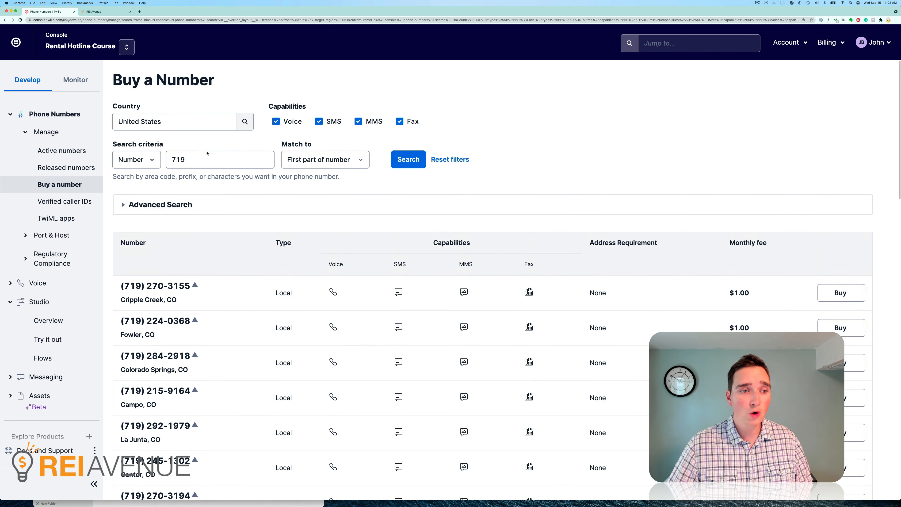
# Return to the active numbers and open the Rental Hotline Course number's Voice & Fax configuration.
pyautogui.click(63, 153)
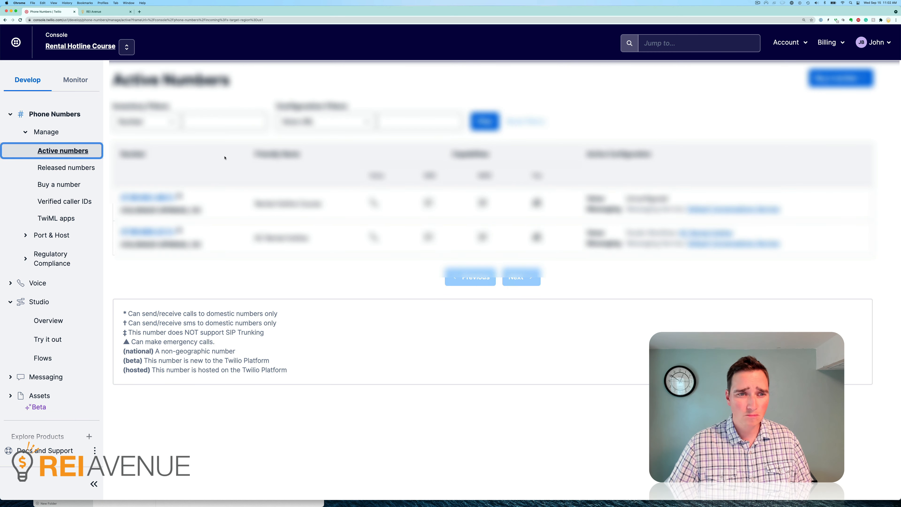
pyautogui.click(159, 198)
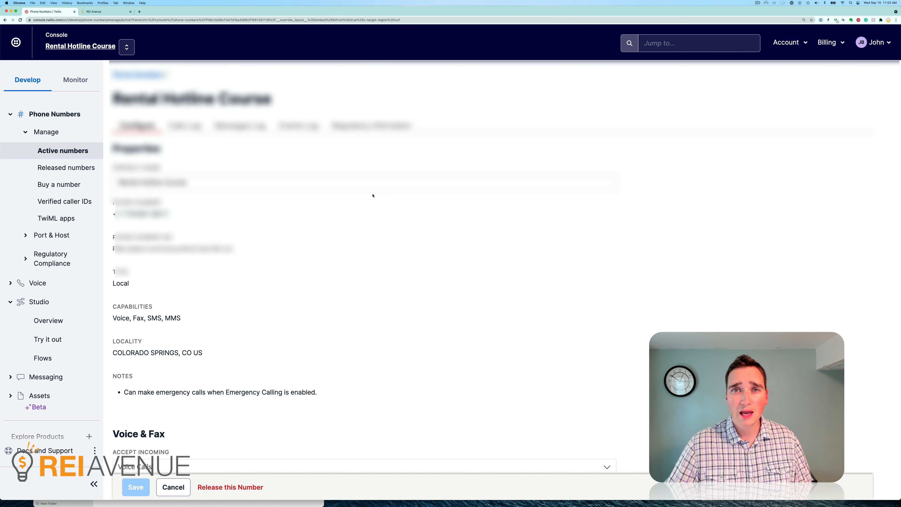
pyautogui.scroll(-10, 373, 196)
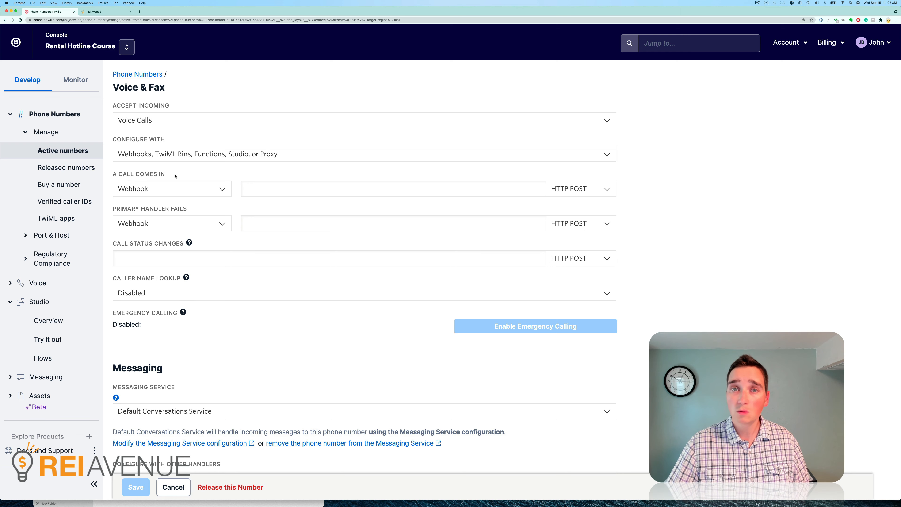
# Set the number's incoming call handling to the Studio Flow Forward Call and save the configuration.
pyautogui.click(173, 191)
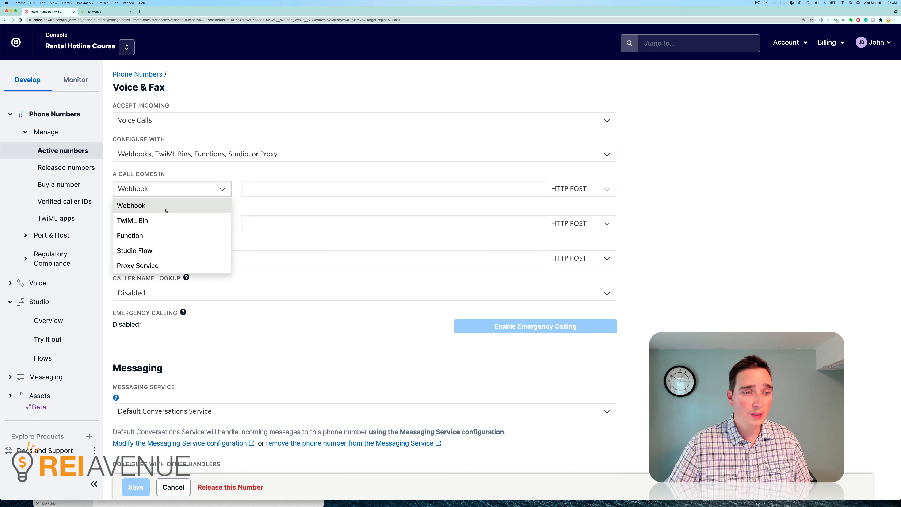
pyautogui.click(161, 250)
pyautogui.click(292, 189)
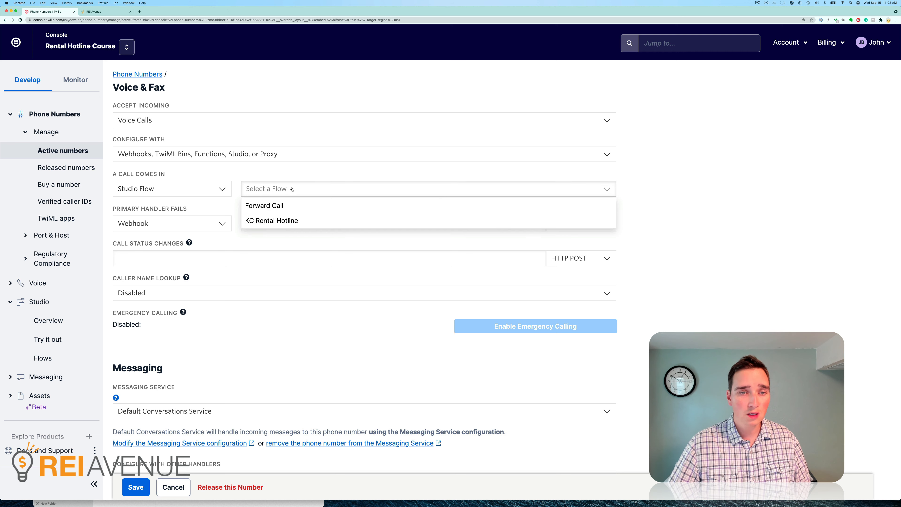
pyautogui.click(293, 205)
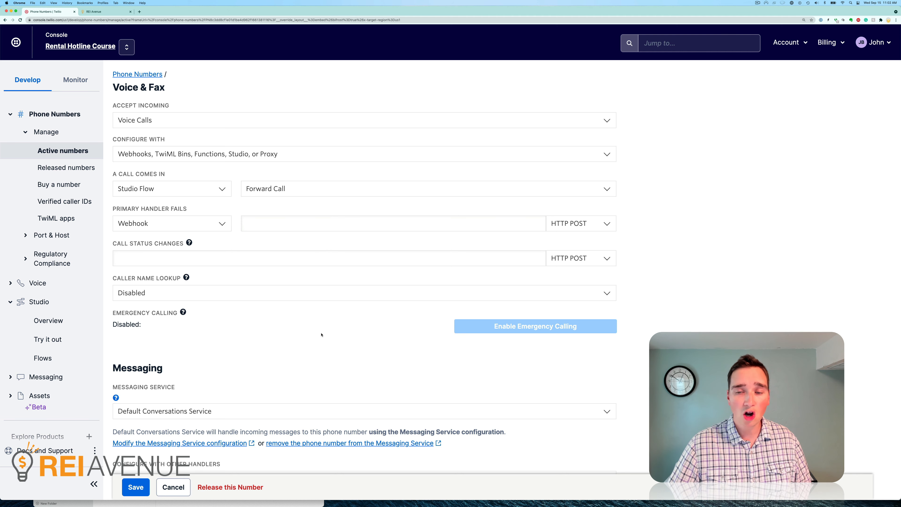
pyautogui.scroll(-4, 322, 335)
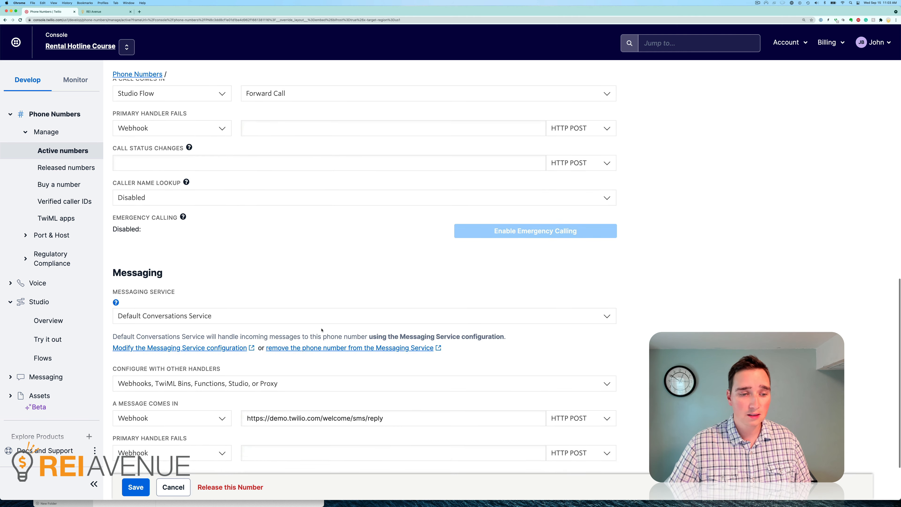
pyautogui.click(136, 487)
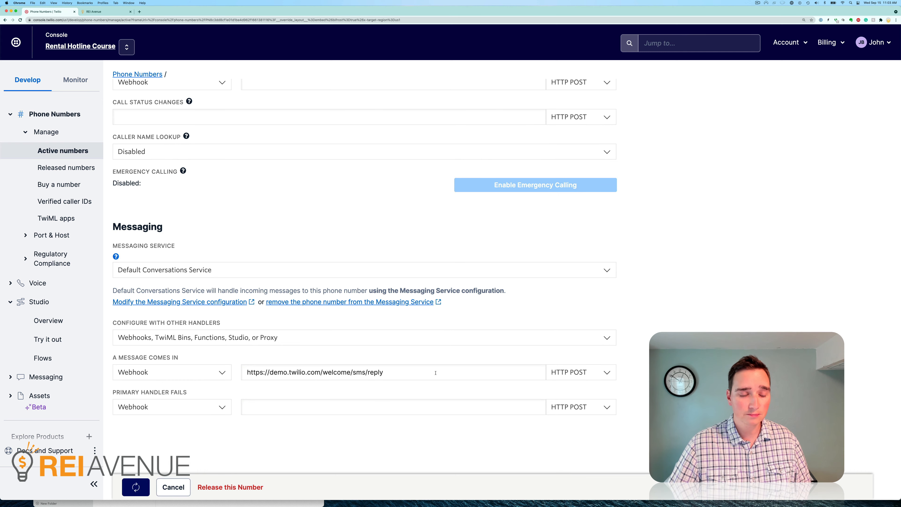